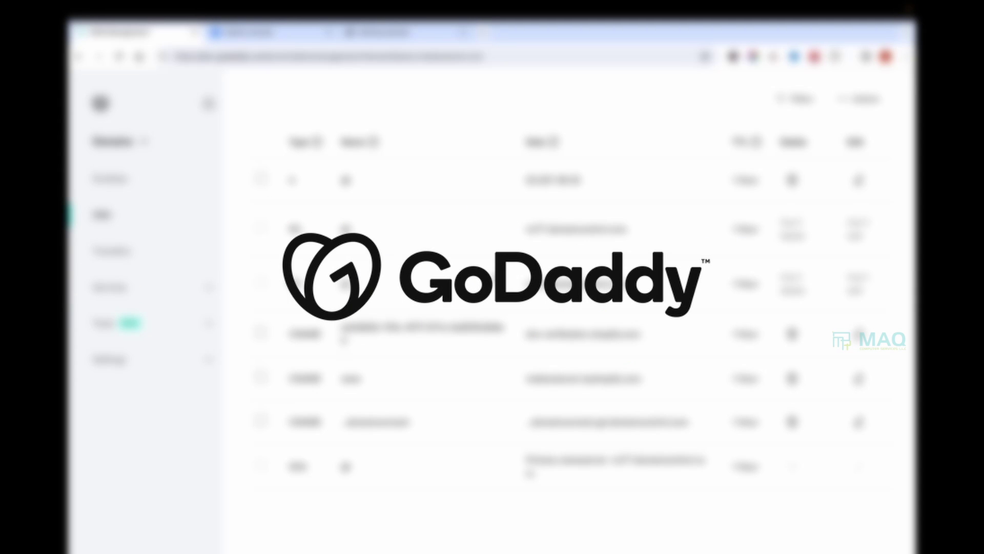
Scroll through the A, NS, CNAME and SOA records and select the A record's 23.227.38.32 address.
scroll(495, 273, up, 8)
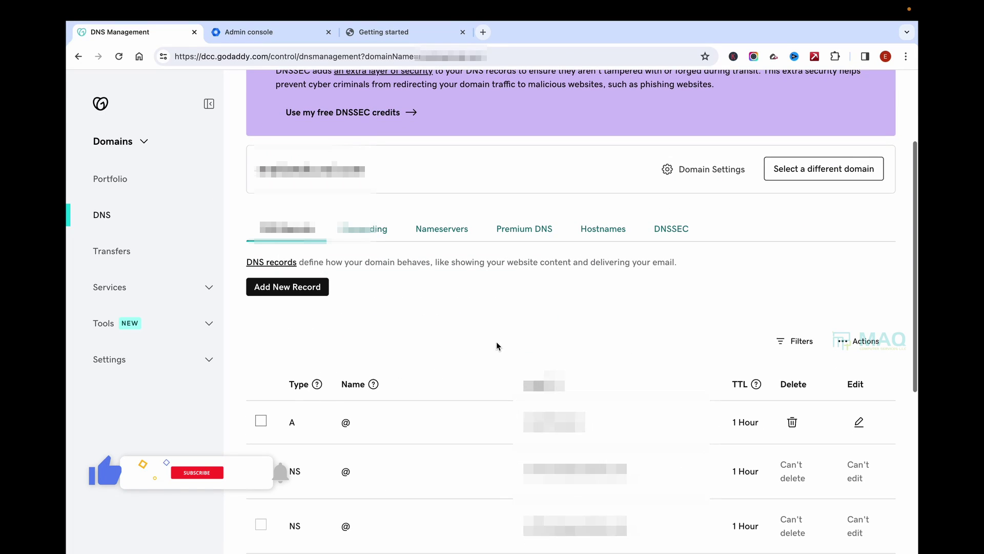
scroll(573, 307, down, 3)
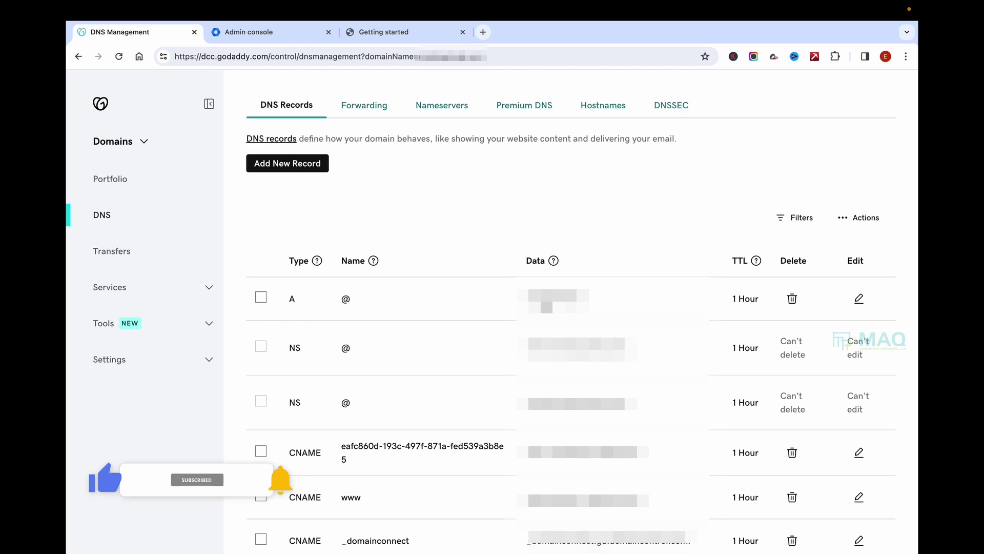
drag(524, 299, 624, 300)
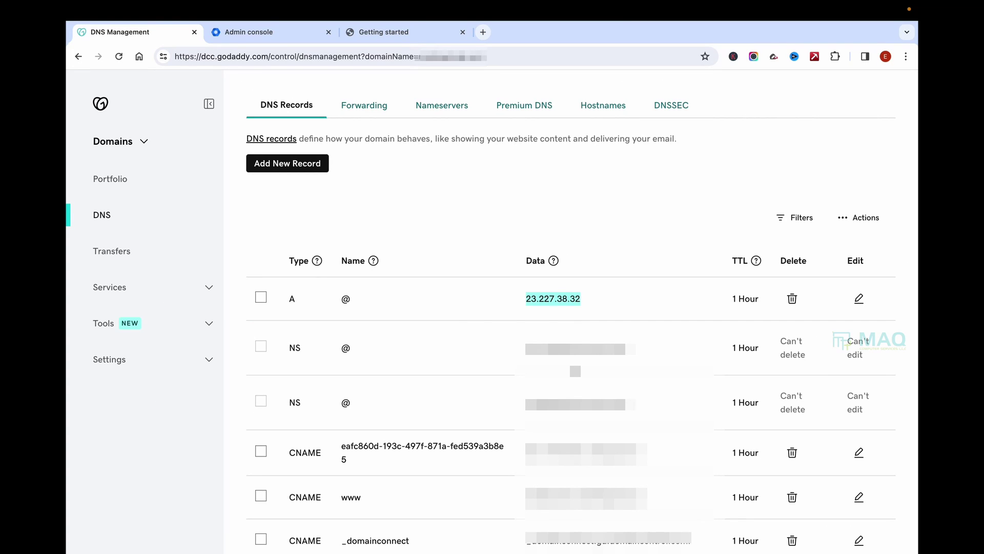
scroll(487, 373, down, 3)
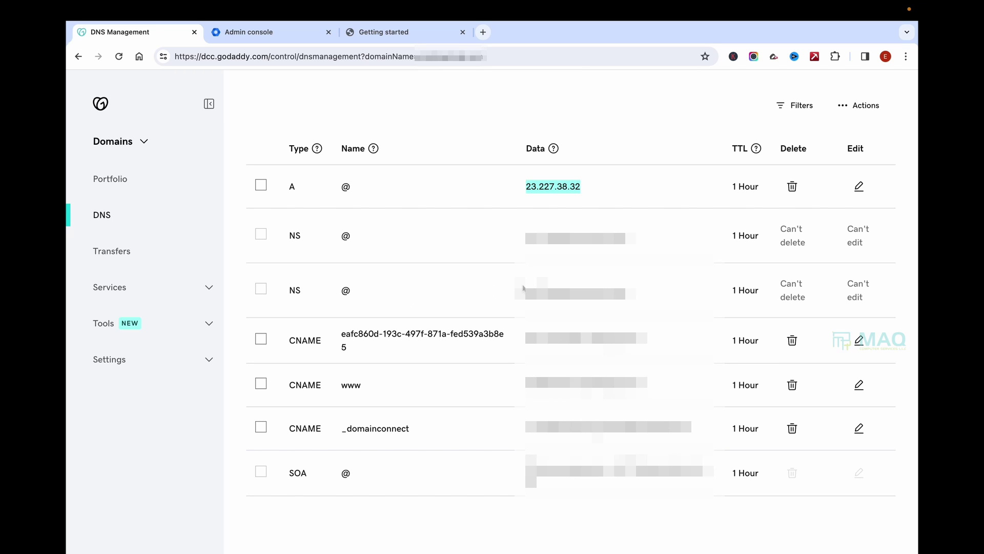
scroll(523, 286, up, 8)
scroll(523, 286, down, 15)
scroll(410, 205, up, 8)
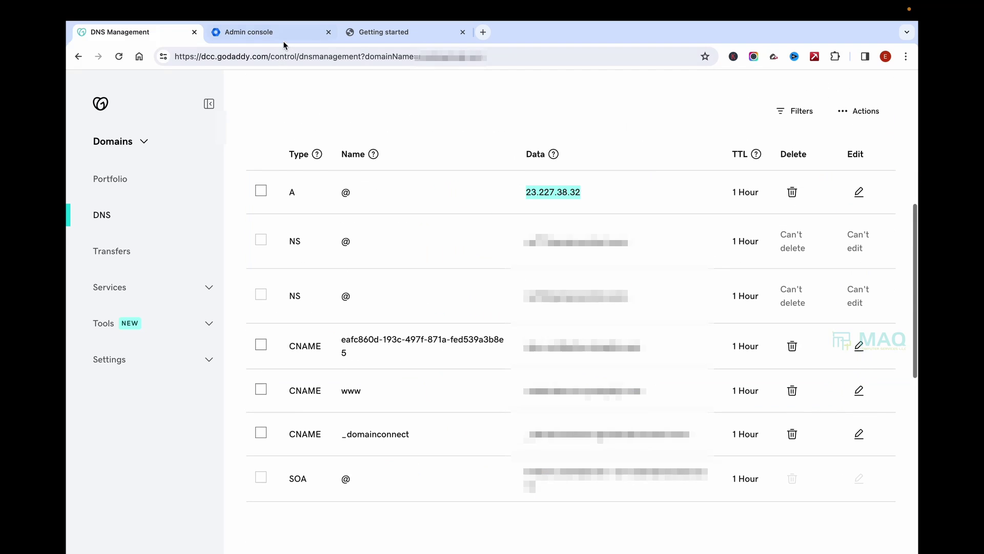
In the Google Admin console, start the Activate Gmail wizard for the domain.
click(277, 32)
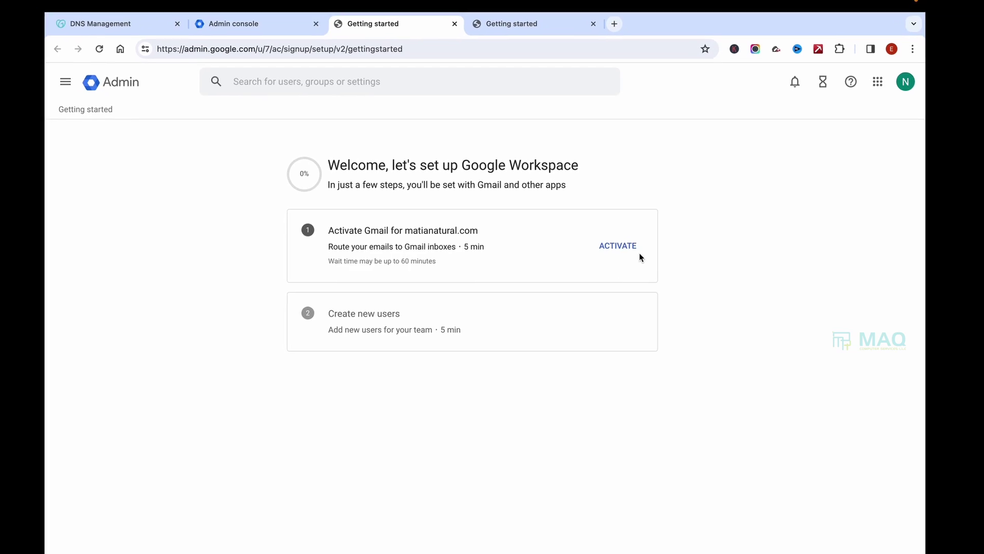
click(594, 236)
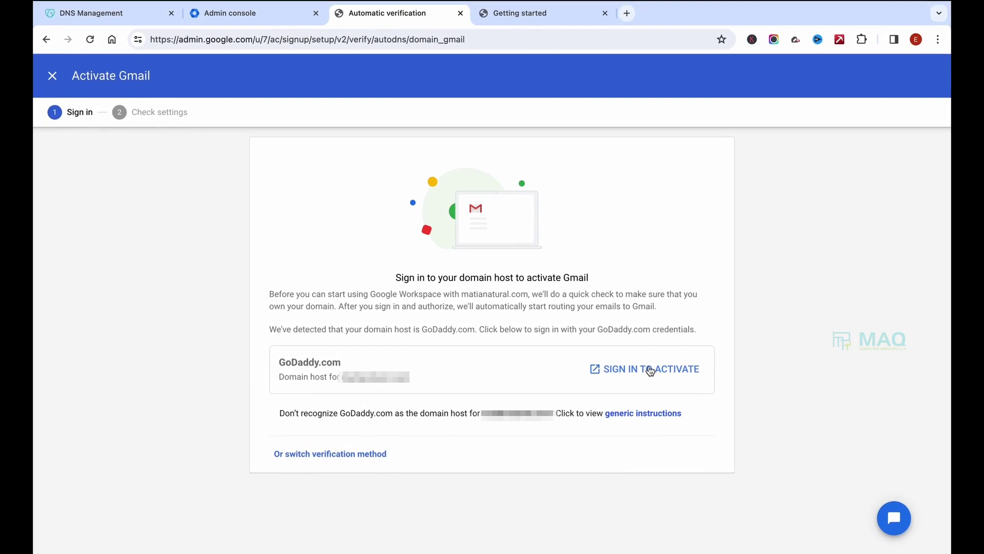
Sign in to GoDaddy and connect Google for domain verification and Gmail setup.
click(650, 370)
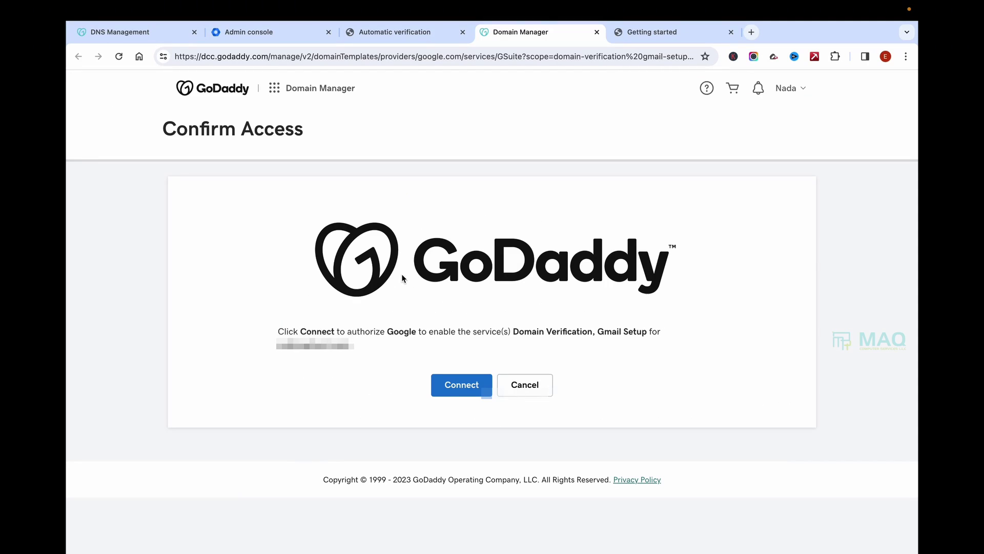
click(453, 391)
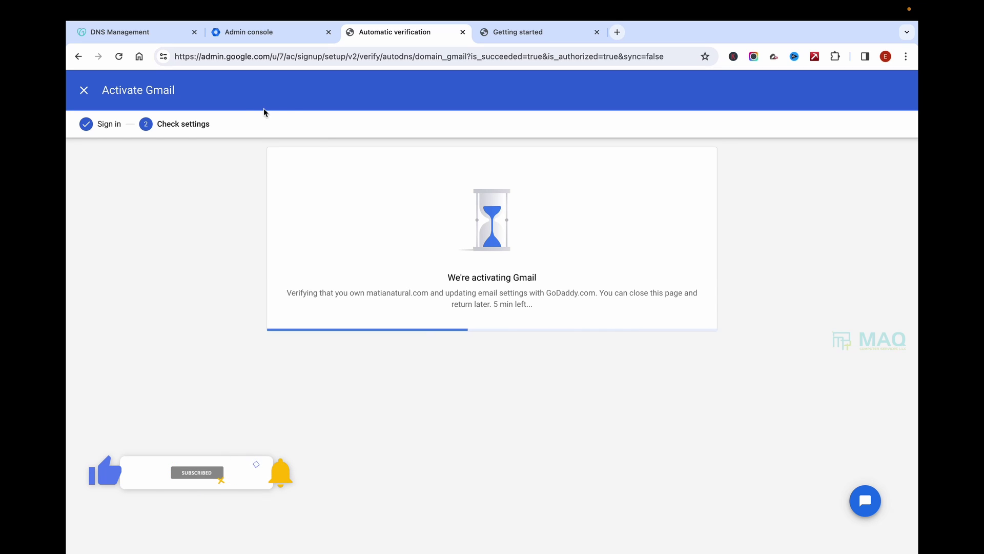
Check the GoDaddy records, skip creating users in the Admin console, and return to DNS Management.
click(146, 34)
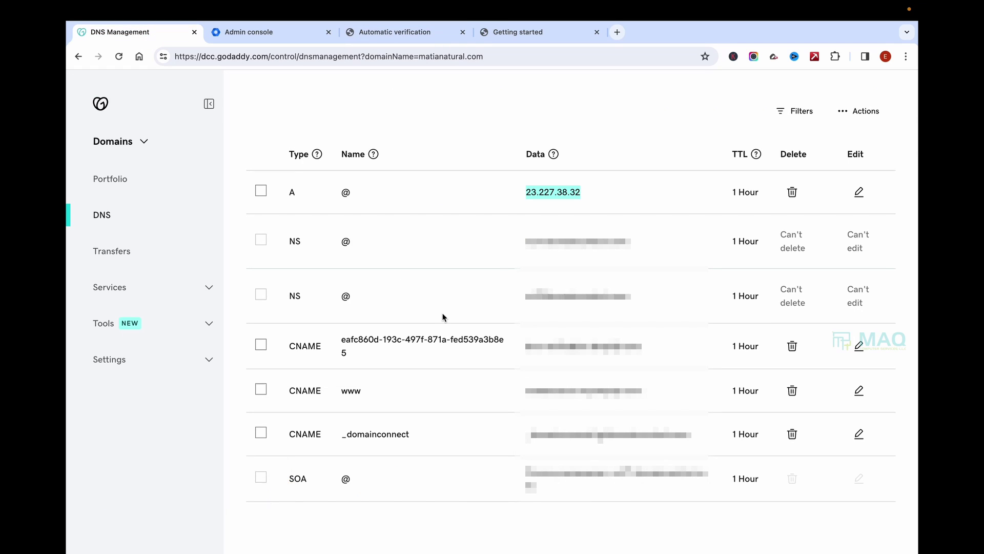
scroll(443, 317, up, 3)
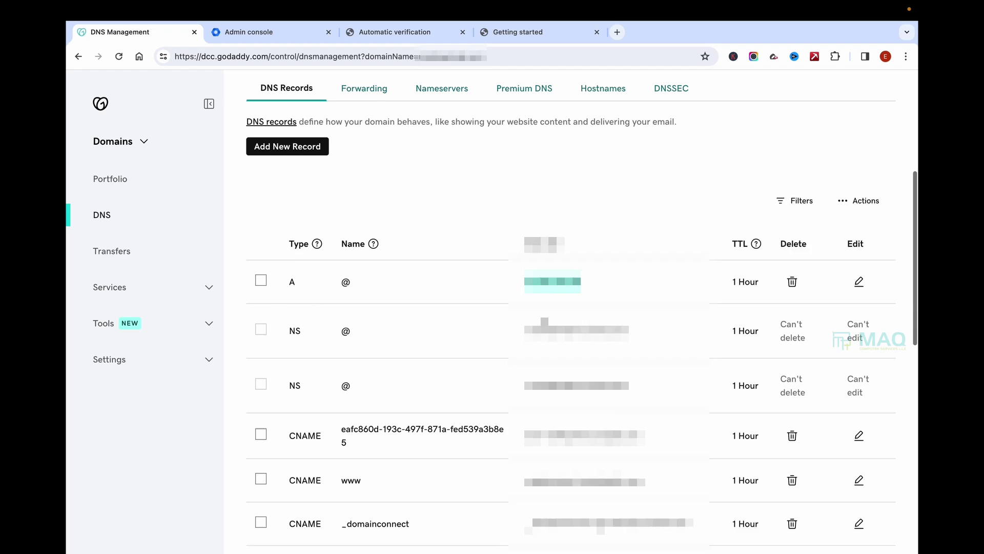
scroll(443, 317, down, 5)
scroll(445, 213, up, 1)
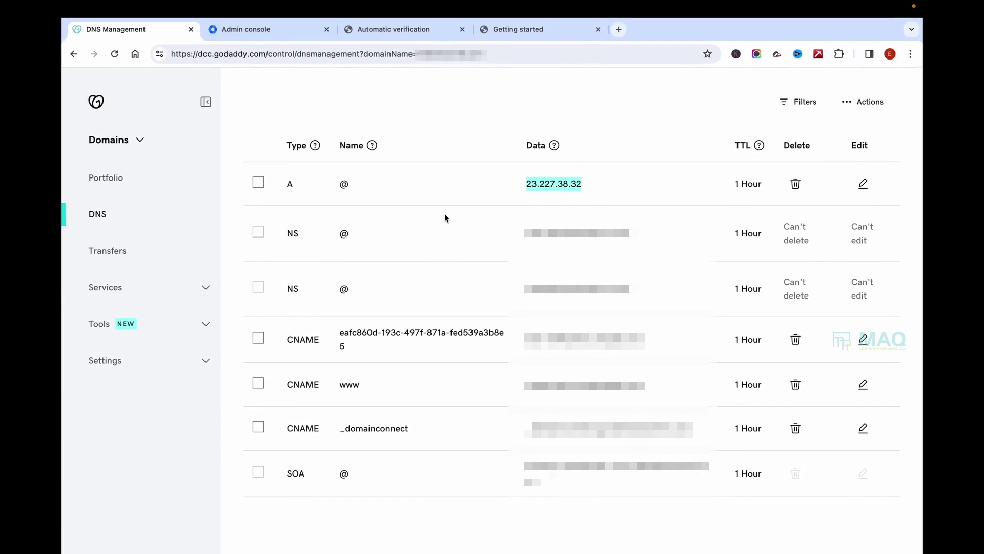
scroll(445, 214, up, 1)
scroll(445, 213, up, 1)
scroll(444, 215, down, 2)
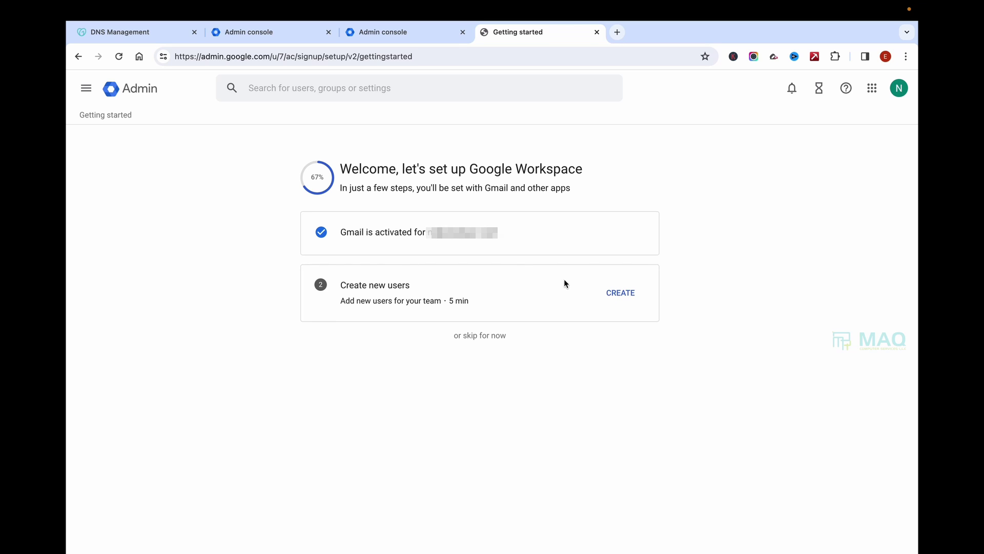
click(487, 335)
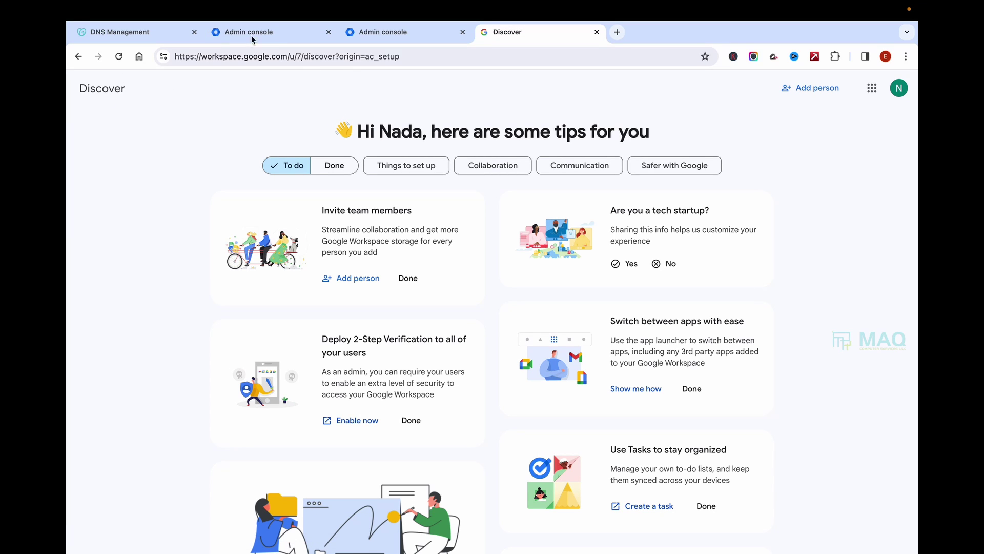
click(142, 34)
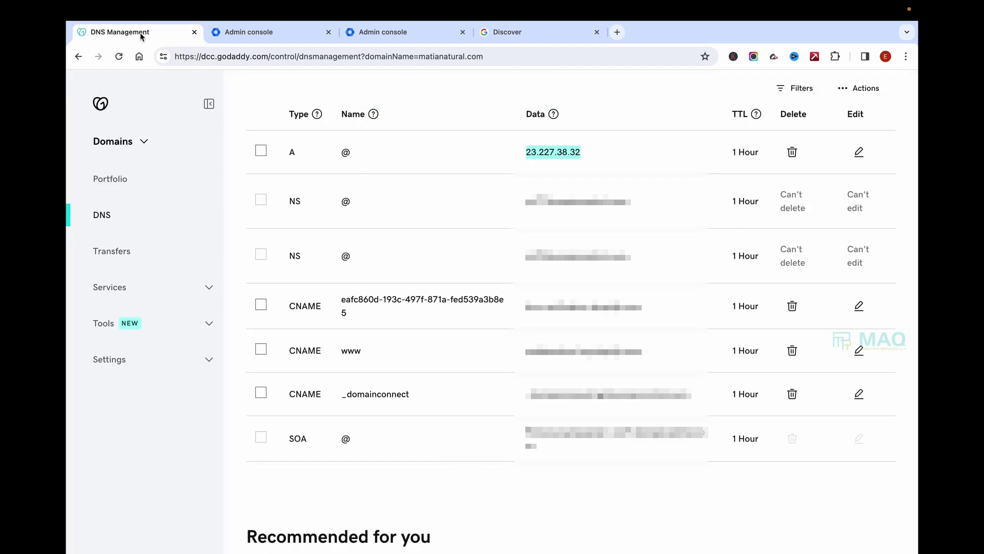
Reload the DNS records and view page 2 to find Google's new MX and TXT entries.
click(119, 57)
scroll(477, 351, down, 3)
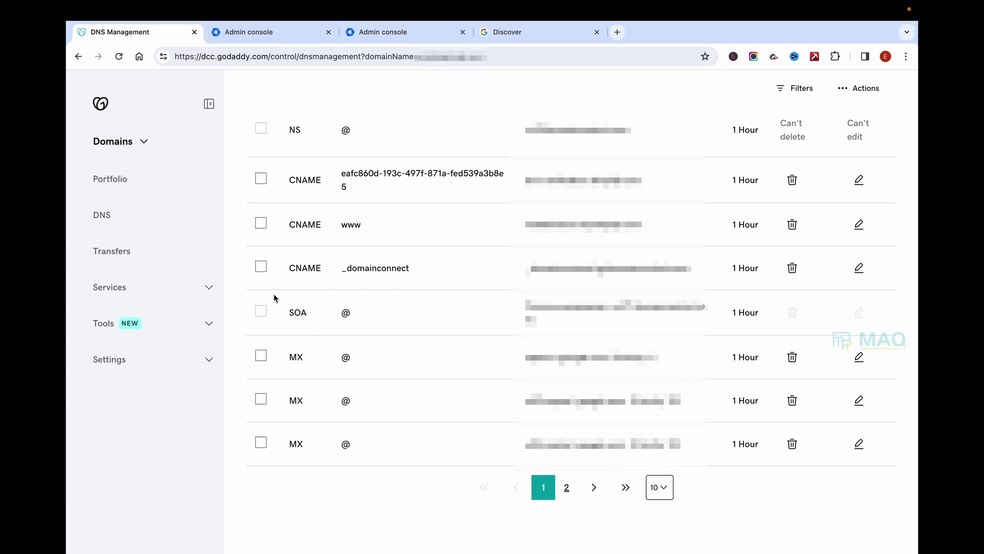
click(564, 486)
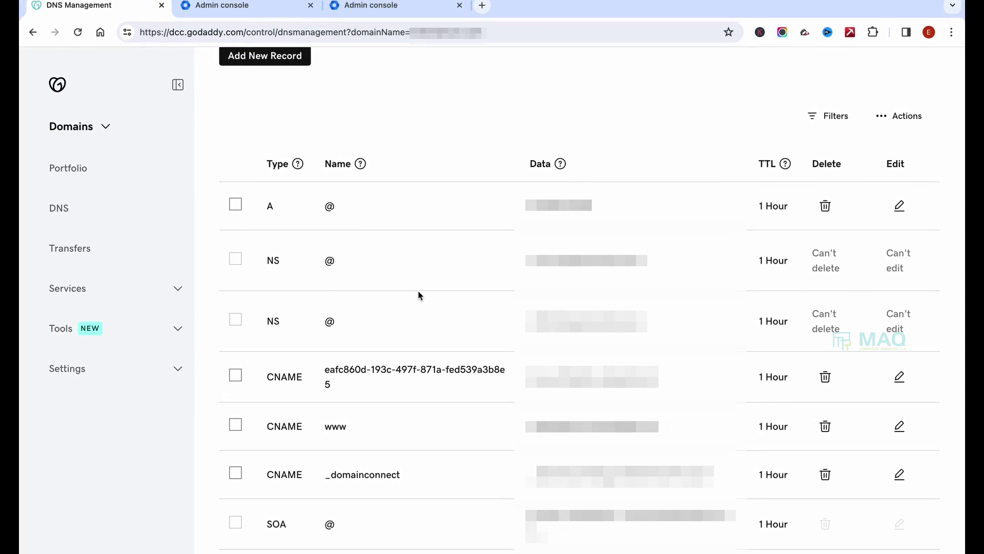
scroll(416, 291, up, 1)
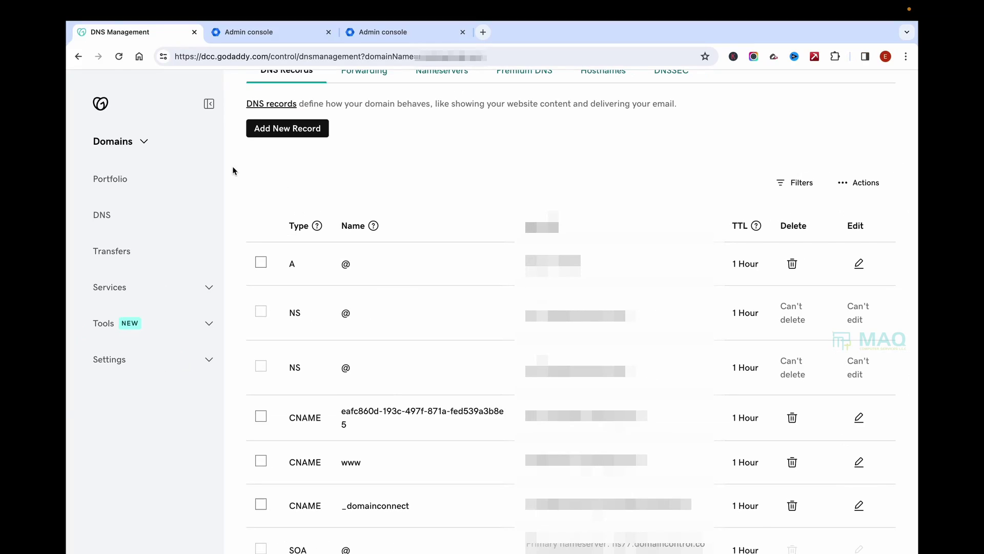
Reopen the domain's DNS page from the sidebar and start a blank new DNS record.
click(76, 219)
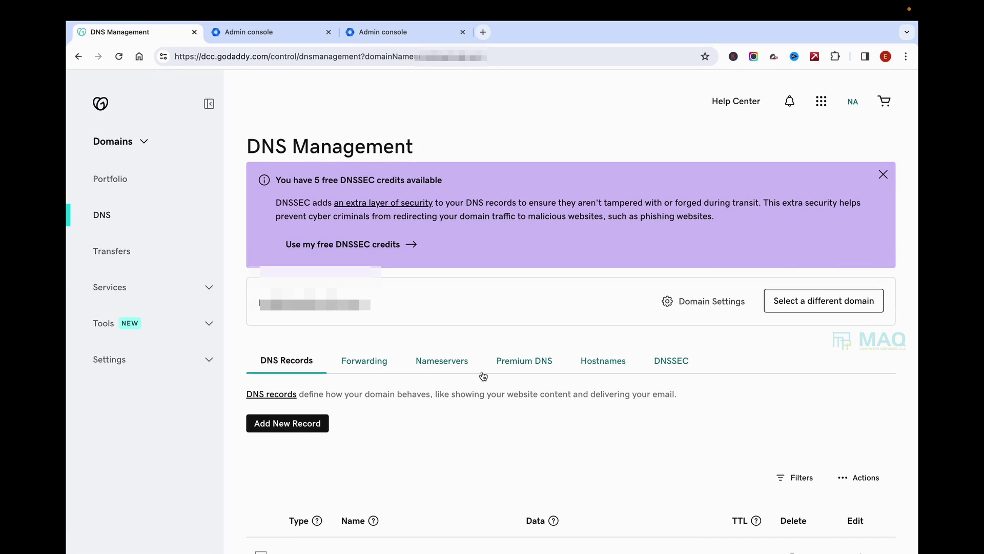
scroll(274, 295, down, 3)
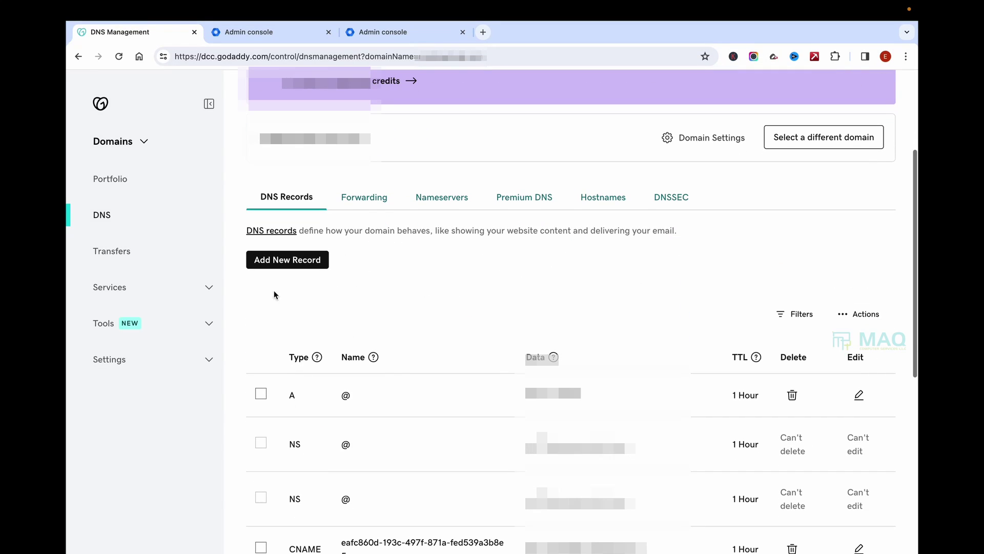
scroll(393, 372, down, 1)
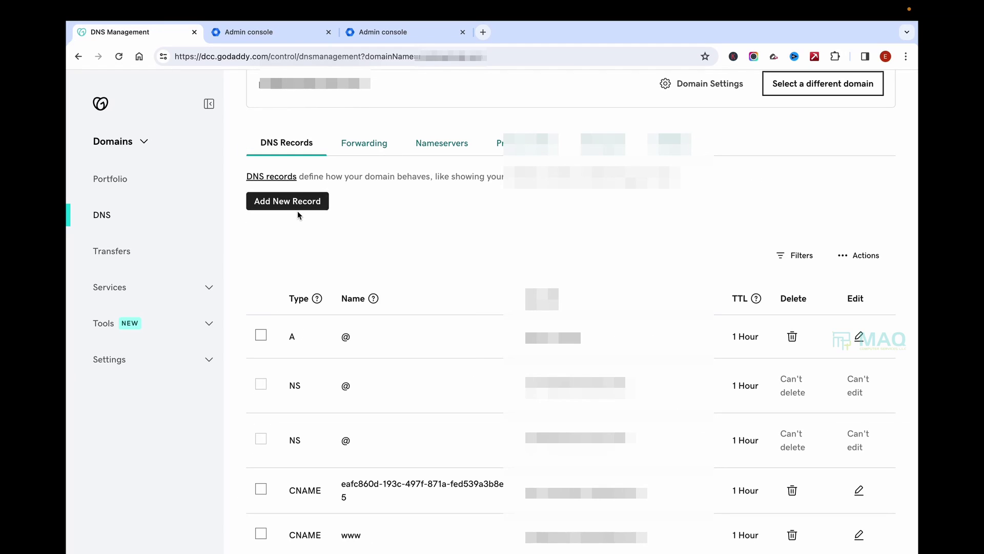
click(314, 213)
scroll(455, 307, down, 8)
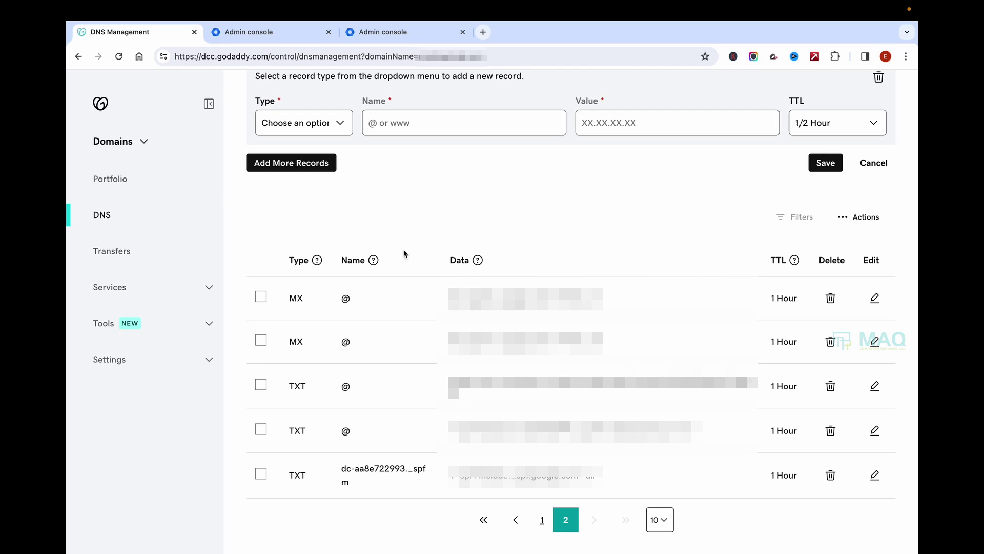
scroll(360, 229, up, 1)
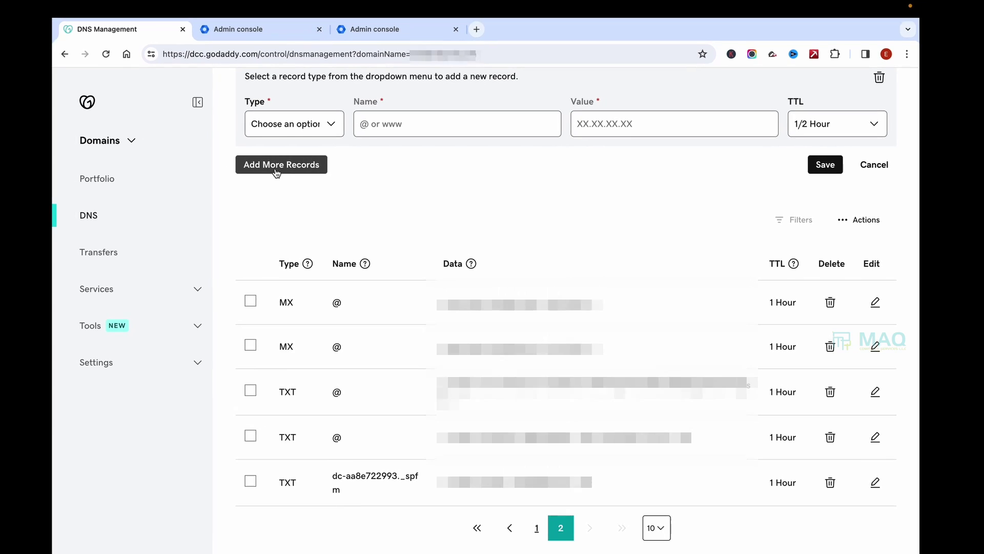
Set the new record's type to MX in the New Records form.
click(321, 126)
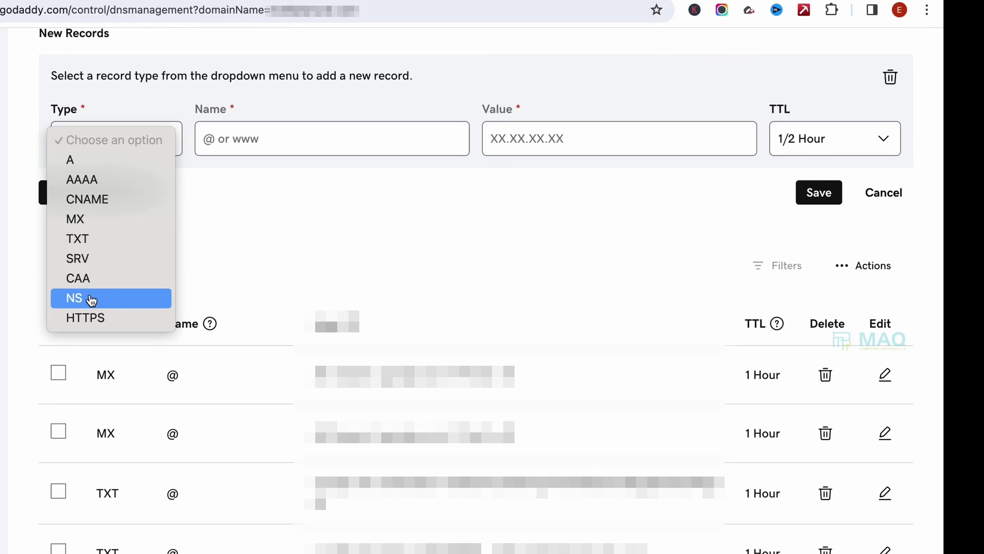
click(103, 226)
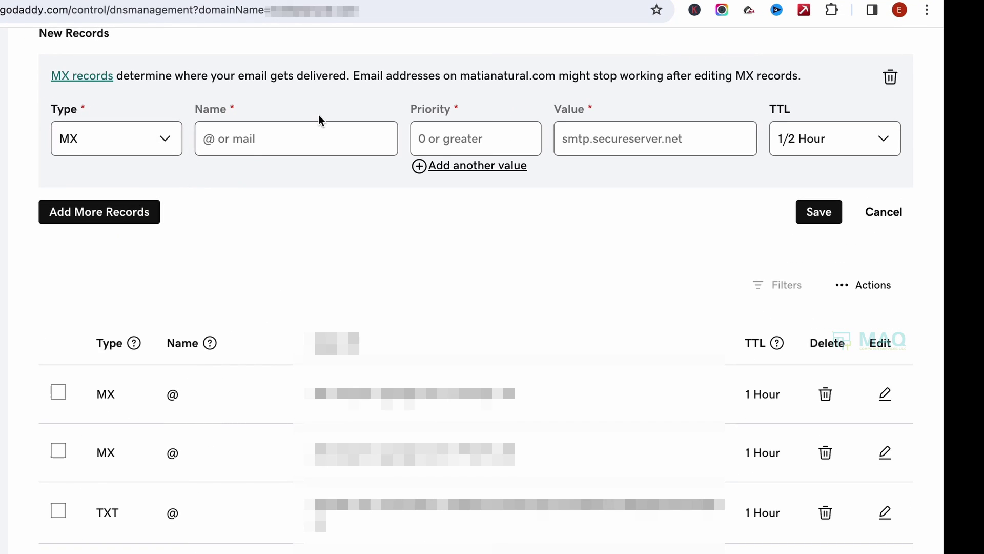
scroll(193, 218, down, 5)
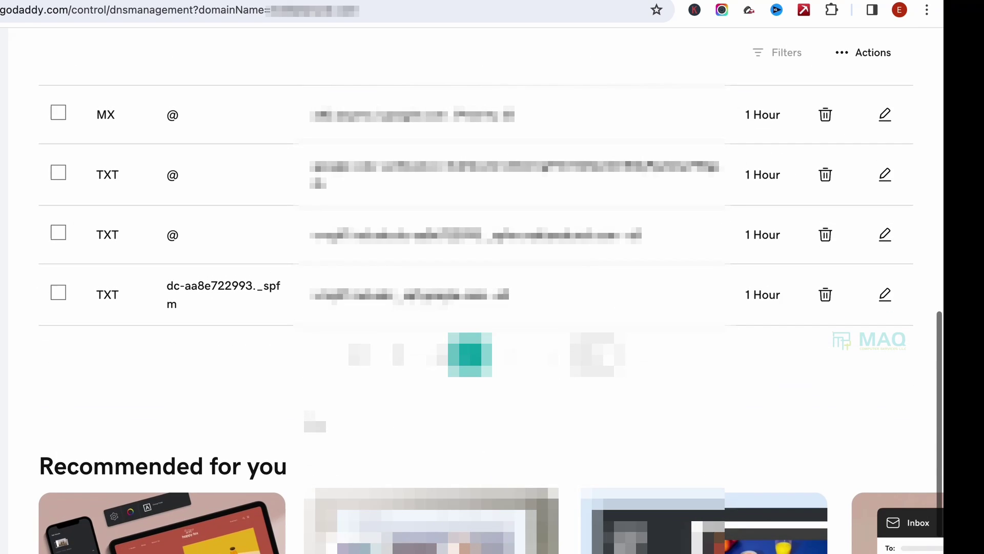
scroll(193, 218, up, 2)
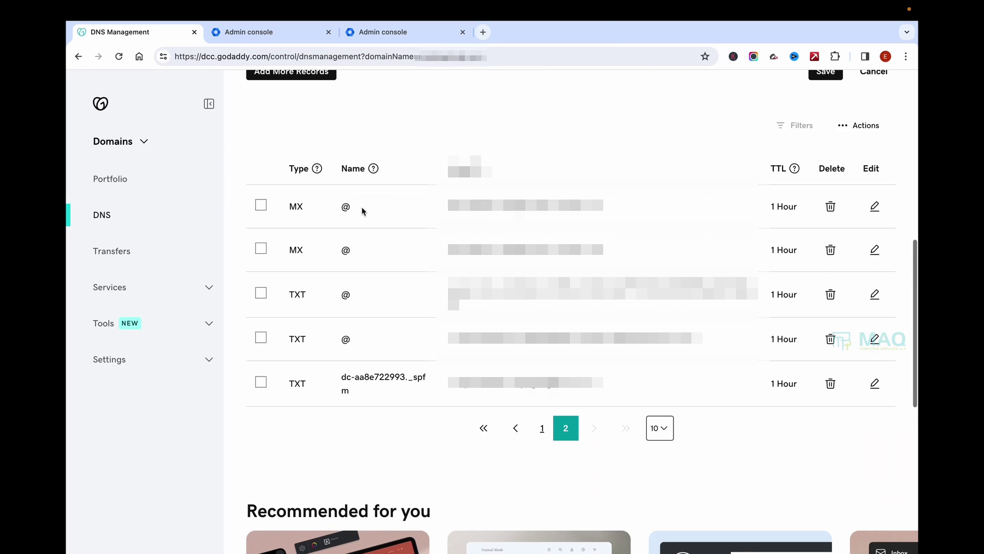
scroll(361, 210, up, 3)
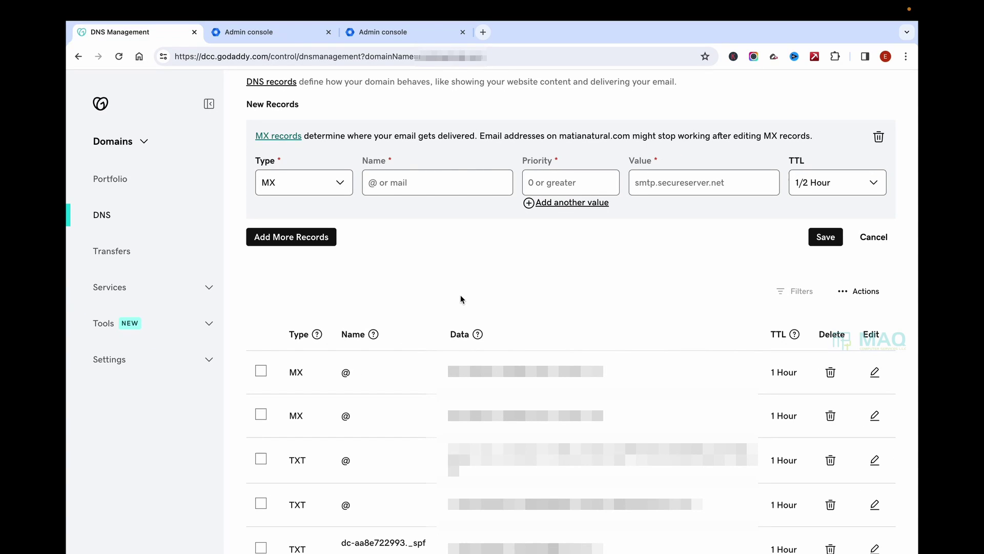
scroll(460, 300, down, 2)
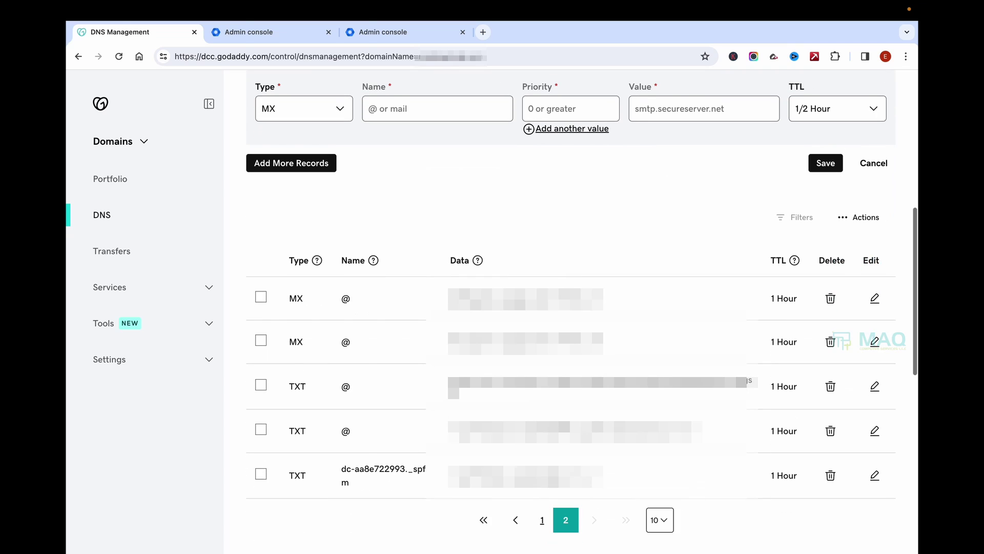
Reload the DNS Management page from the sidebar, discarding the unfinished MX record.
click(102, 215)
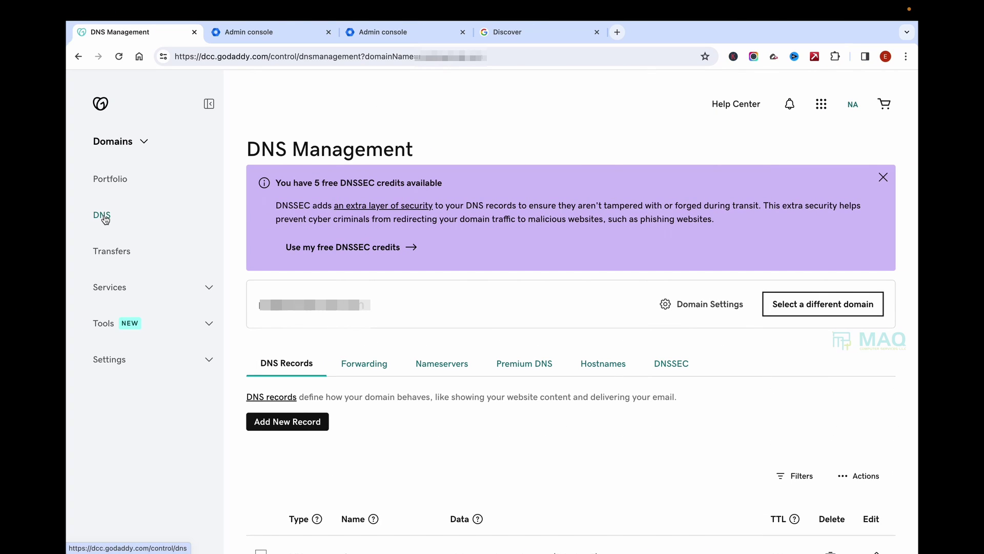